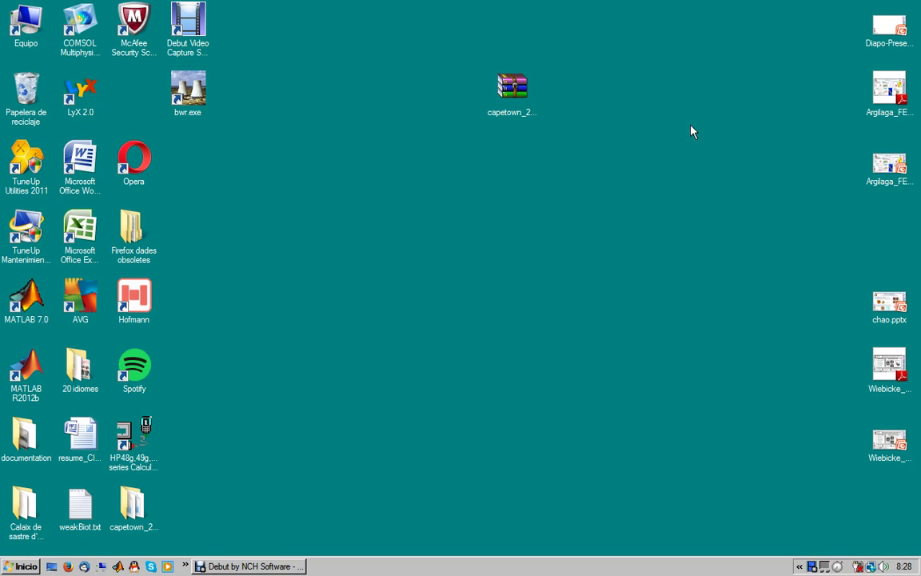
Launch the BWR simulator from the bwr.exe desktop icon
click(190, 90)
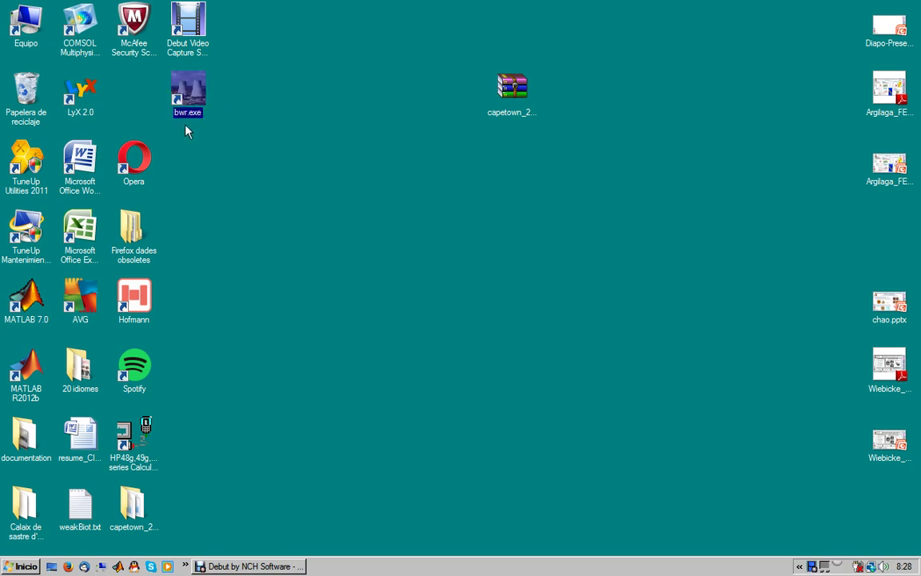
double_click(181, 114)
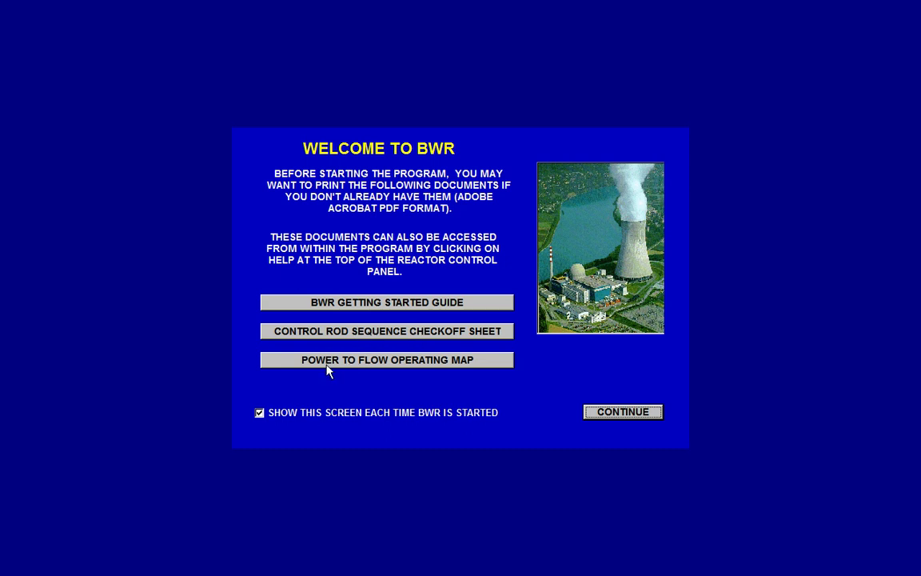
Dismiss the Welcome to BWR screen to reach the BWR Simulator Menu
click(627, 417)
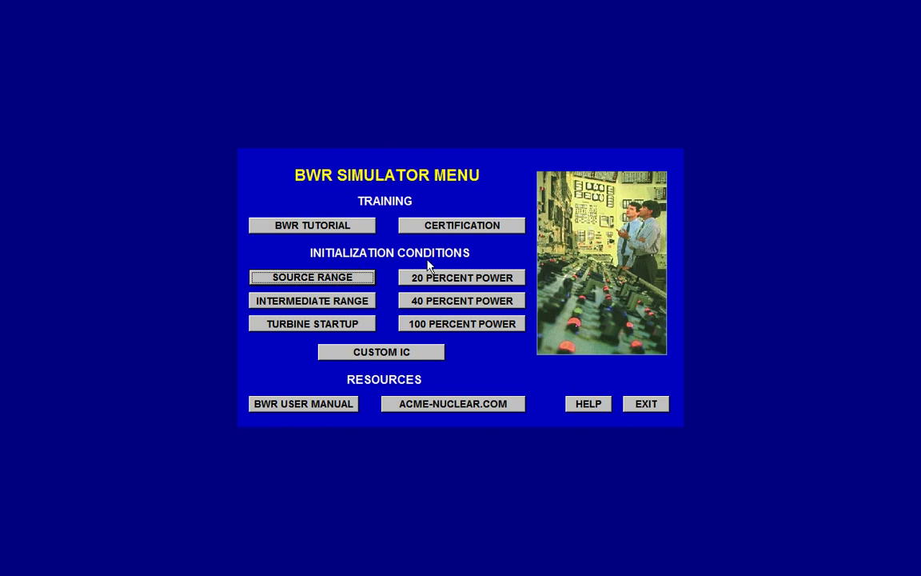
click(327, 226)
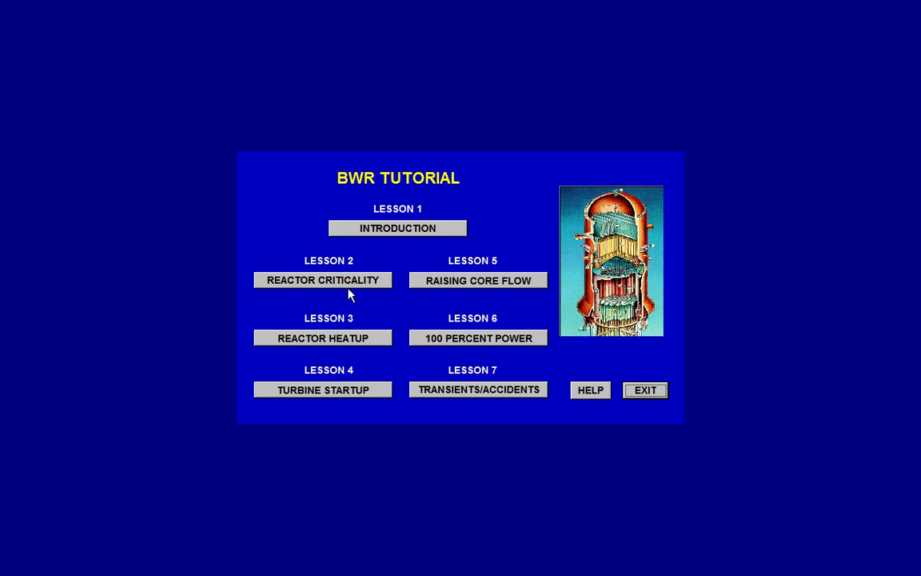
click(647, 395)
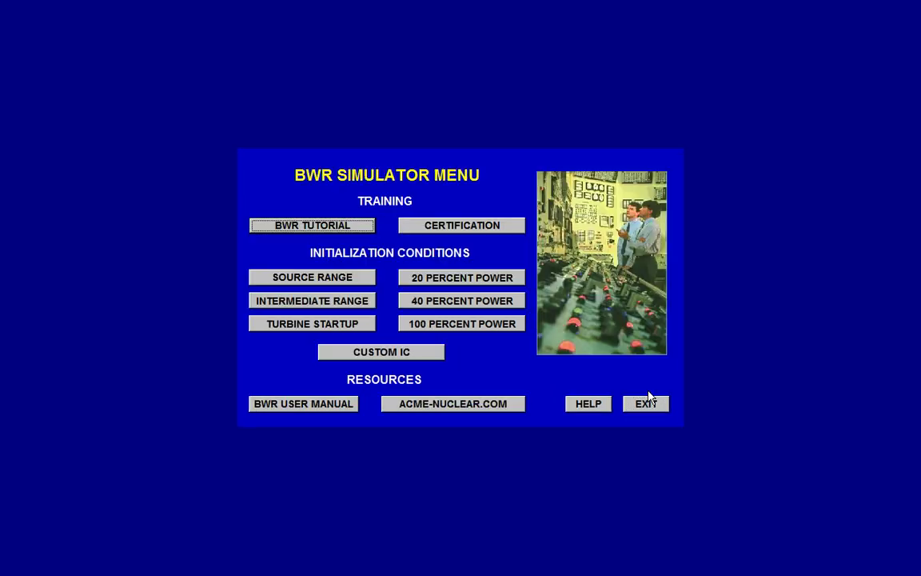
Load the SOURCE RANGE initialization condition to bring up the startup control panel
click(362, 285)
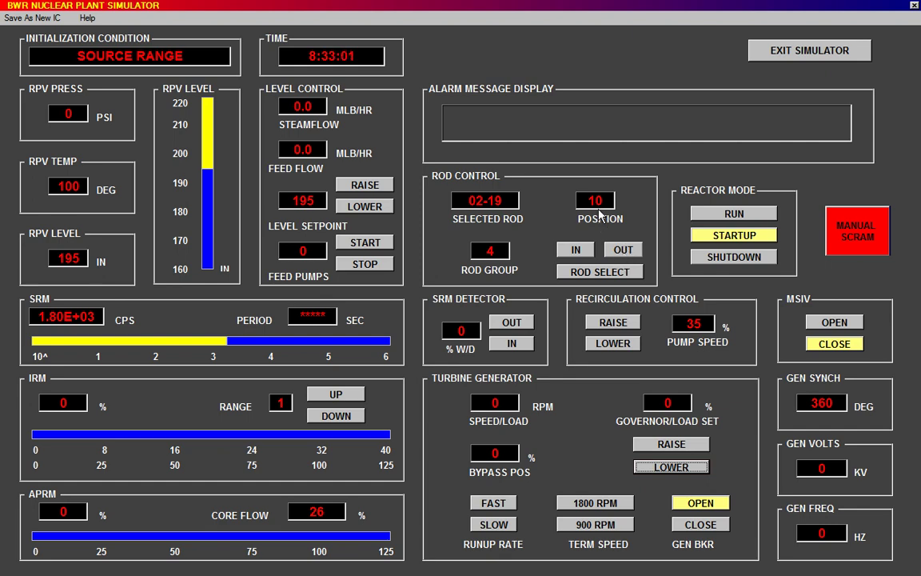
Pull rod 02-19 out from position 10 to 16, raising SRM counts to 1.95E+03
click(622, 251)
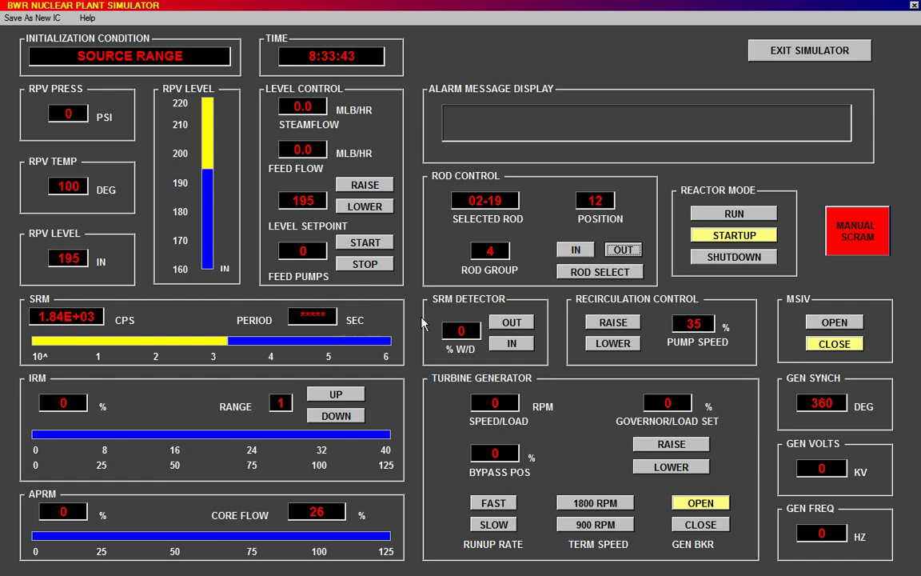
click(630, 253)
click(623, 251)
click(623, 250)
Open the Control Rod Select Panel and check that 10-11 is the next rod to withdraw
click(595, 273)
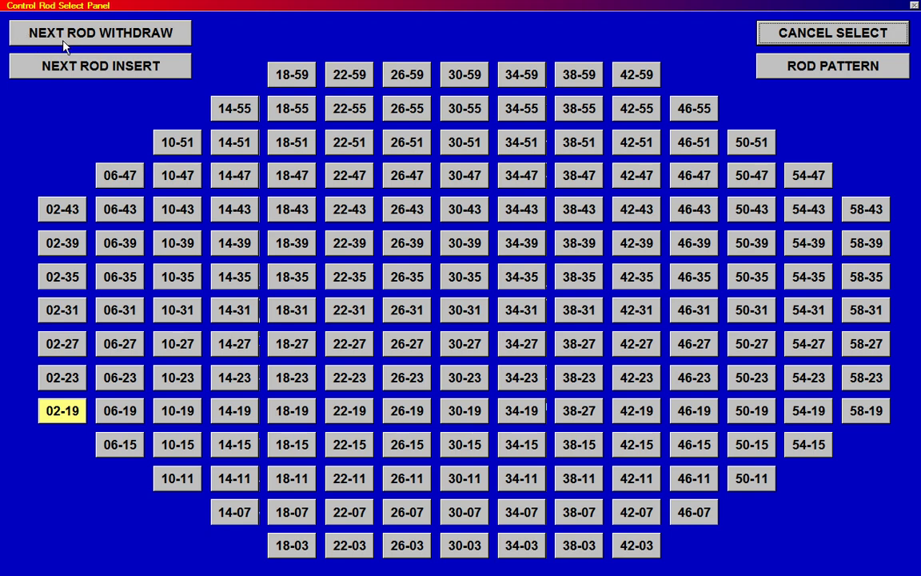
click(130, 40)
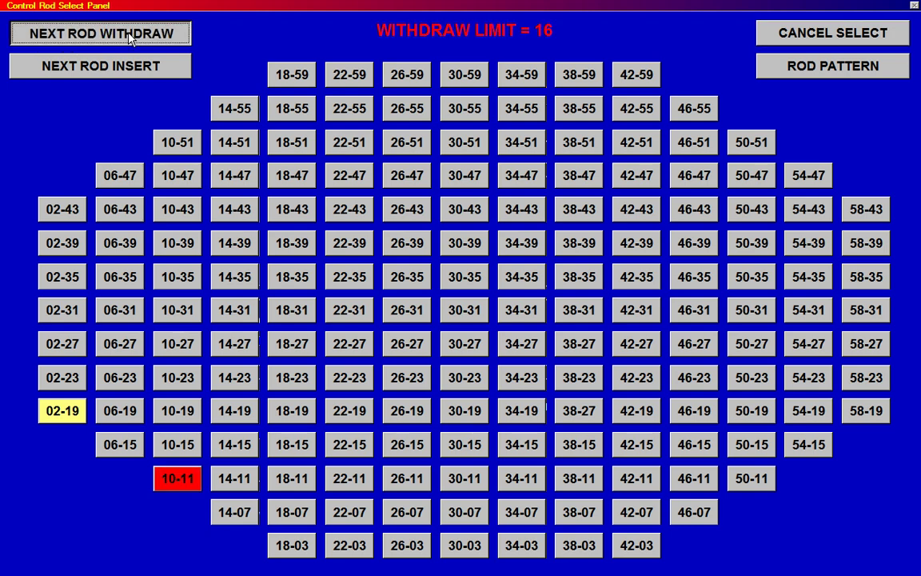
click(131, 40)
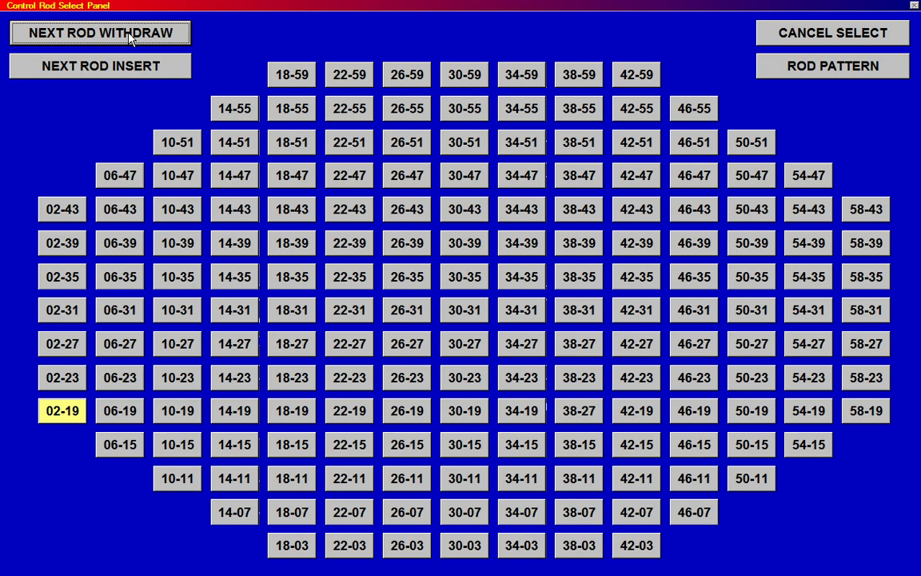
Select rod 10-11 and withdraw it step by step to position 16
click(174, 480)
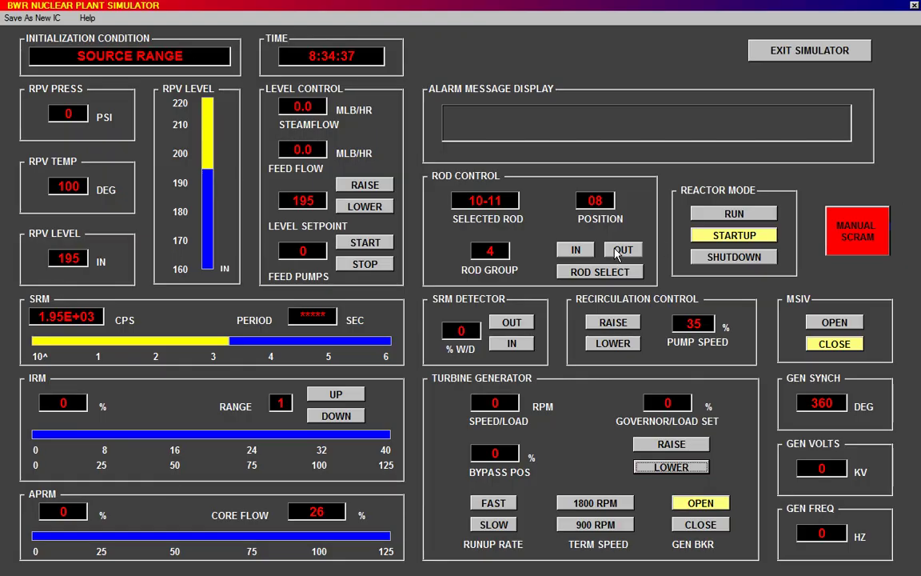
click(622, 251)
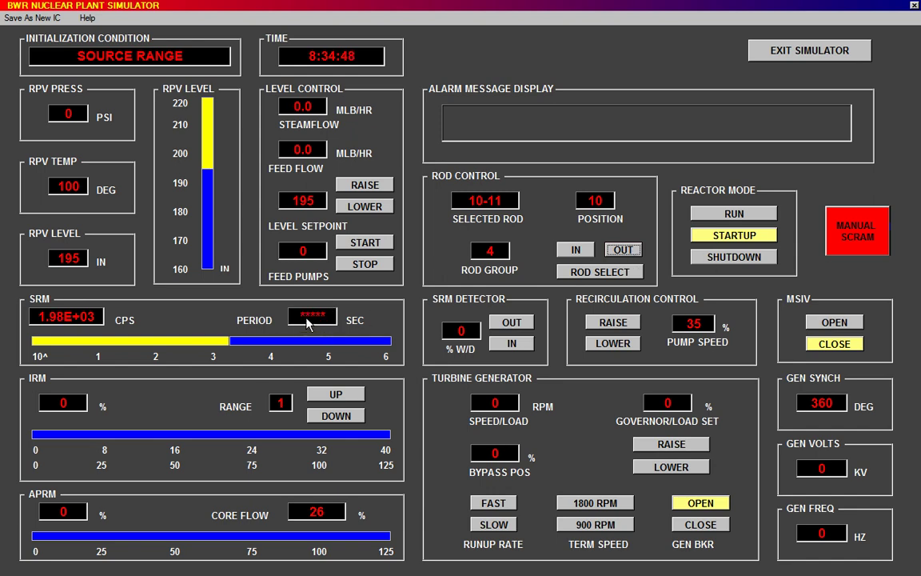
click(626, 251)
click(628, 251)
click(626, 250)
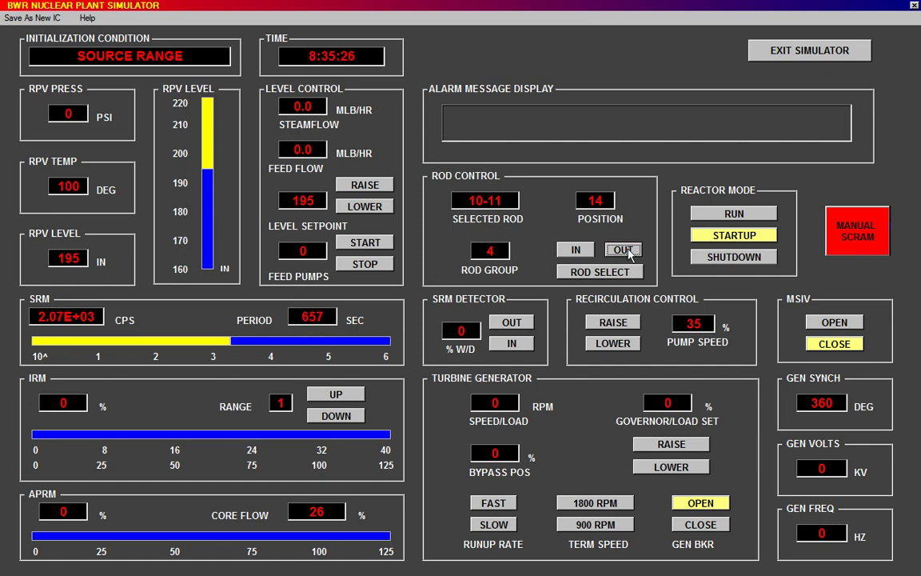
click(624, 250)
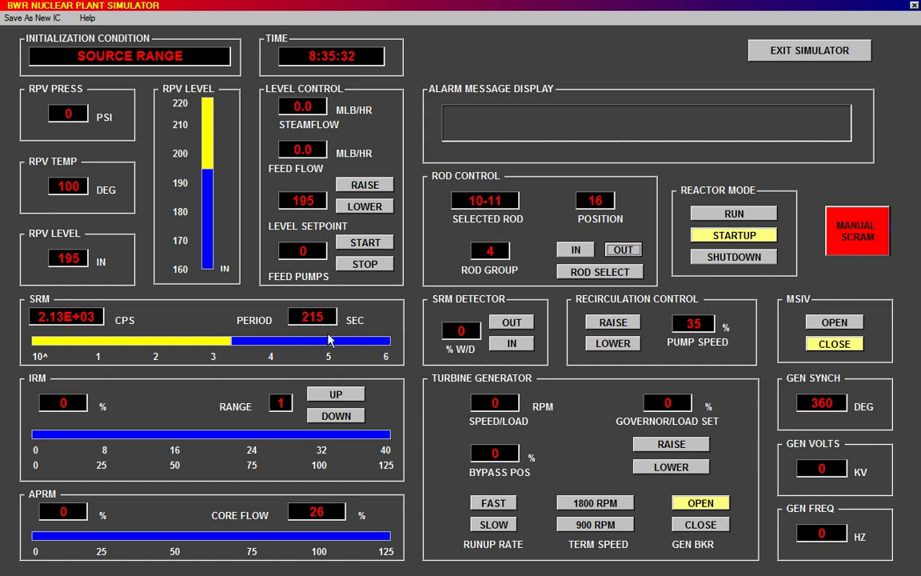
In the rod select panel, check the next rod and select rod 18-03 at position 08
click(628, 274)
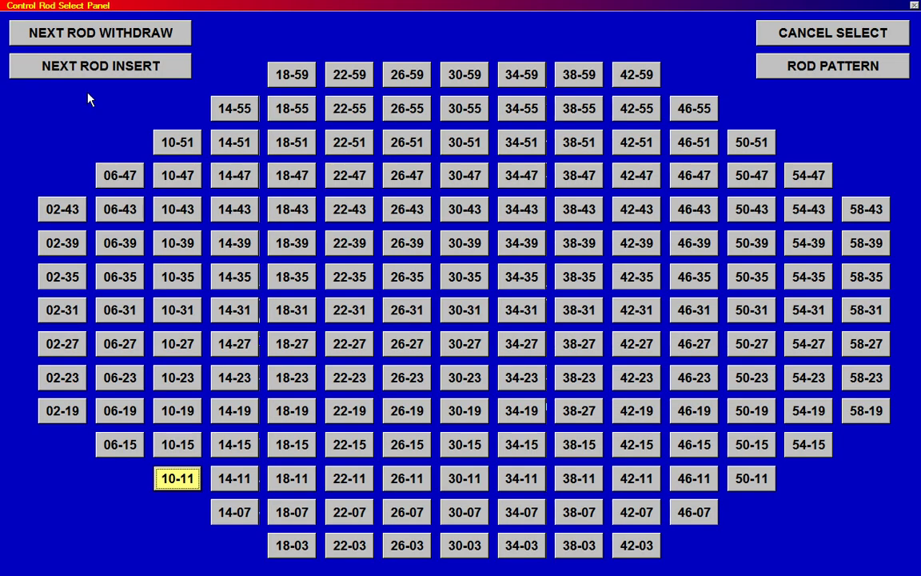
click(106, 34)
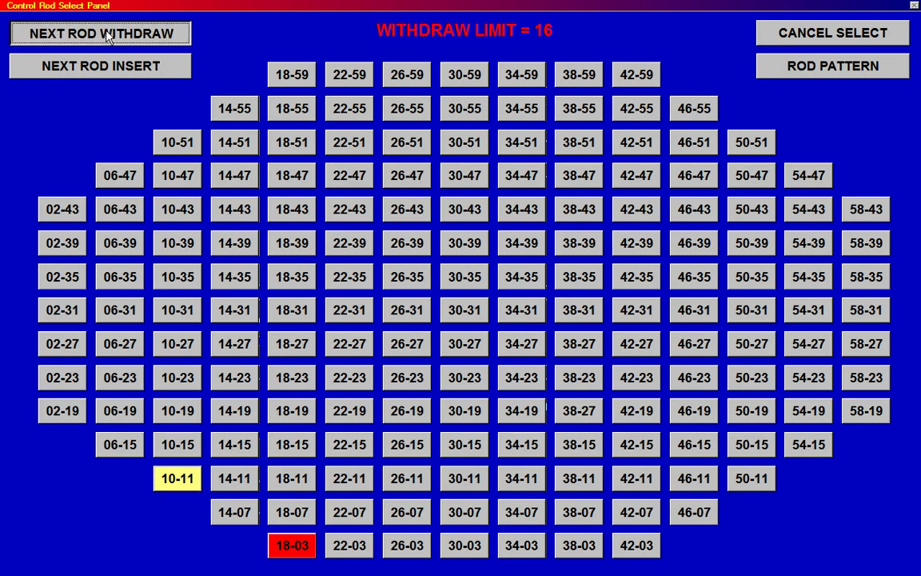
click(295, 548)
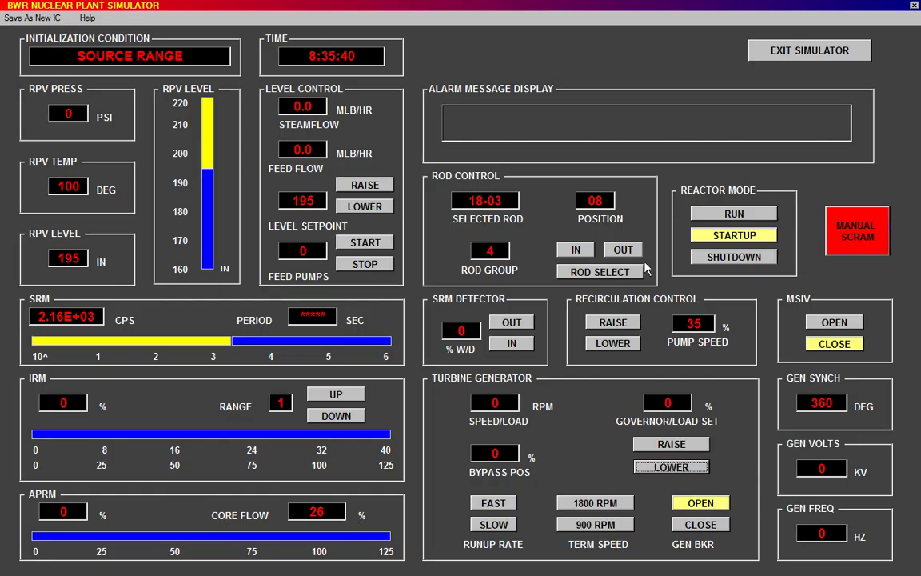
Step rod 18-03 out from 08 through 10 and 12 to position 16, SRM reaching 2.67E+03
click(623, 252)
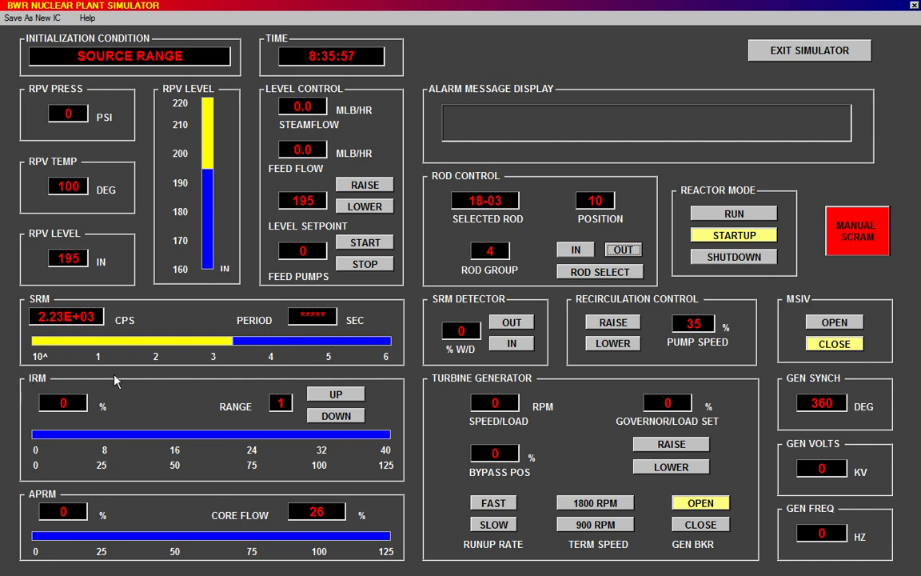
click(624, 251)
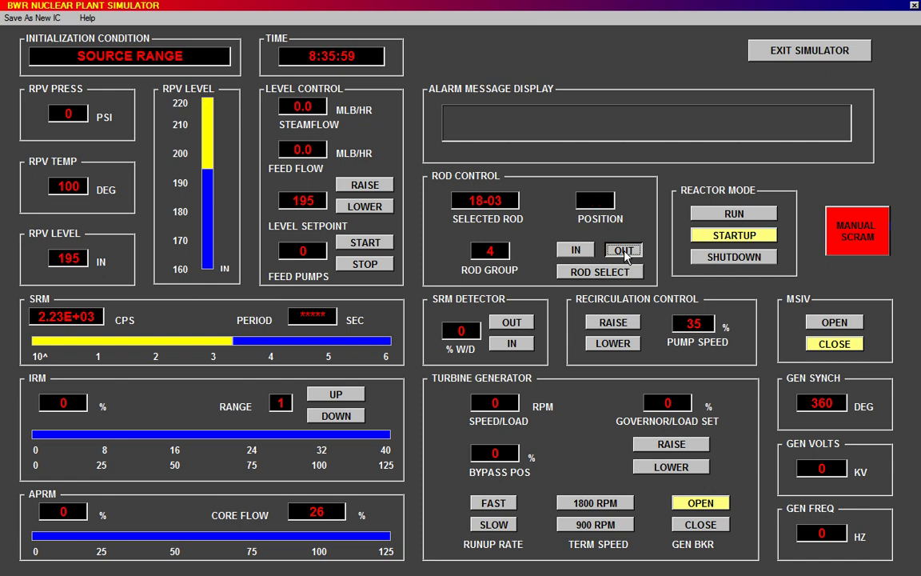
click(623, 251)
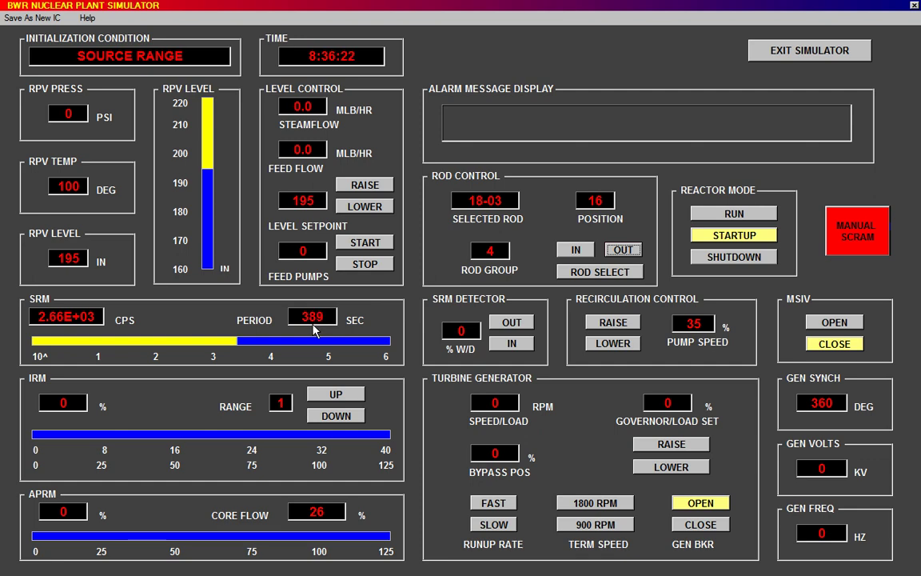
Check the next-rod suggestion in the rod select panel and select rod 34-03 at position 08
click(609, 272)
click(50, 37)
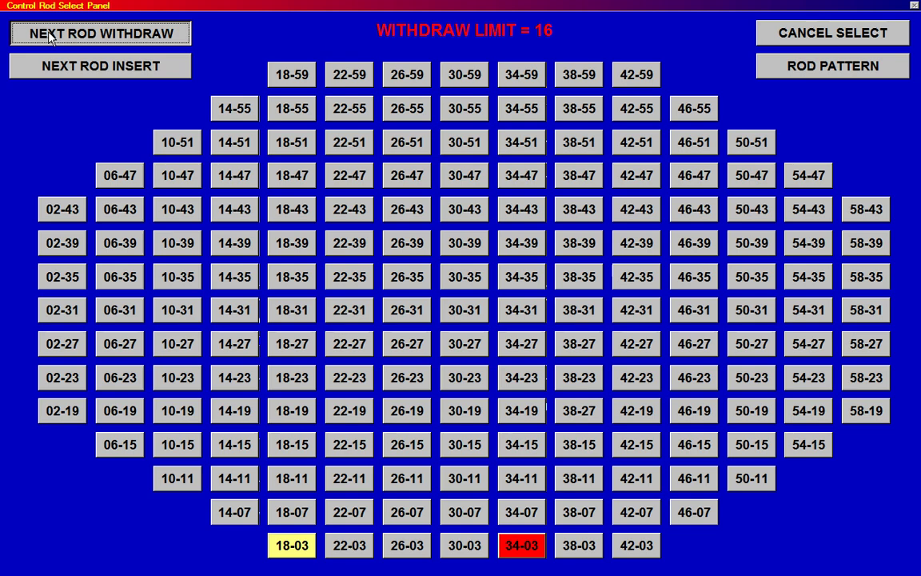
click(50, 36)
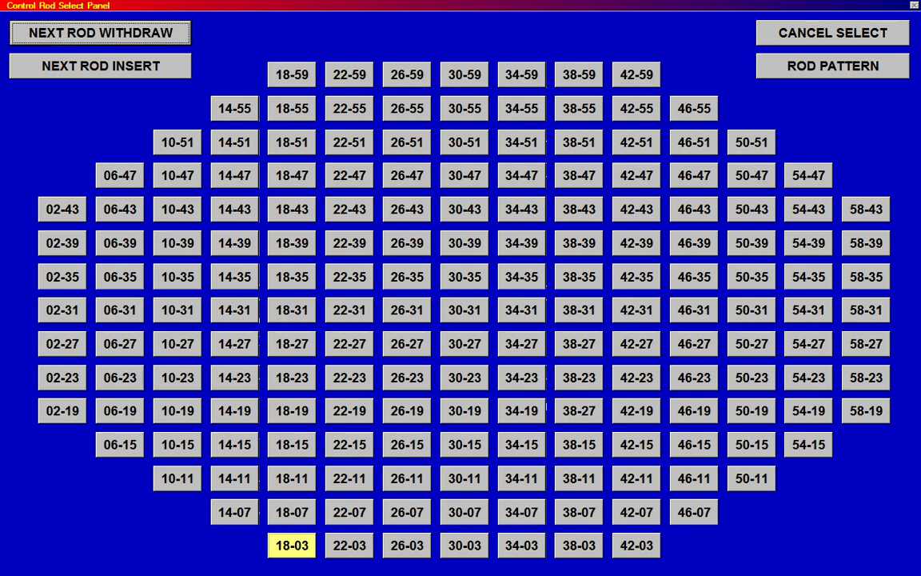
click(526, 550)
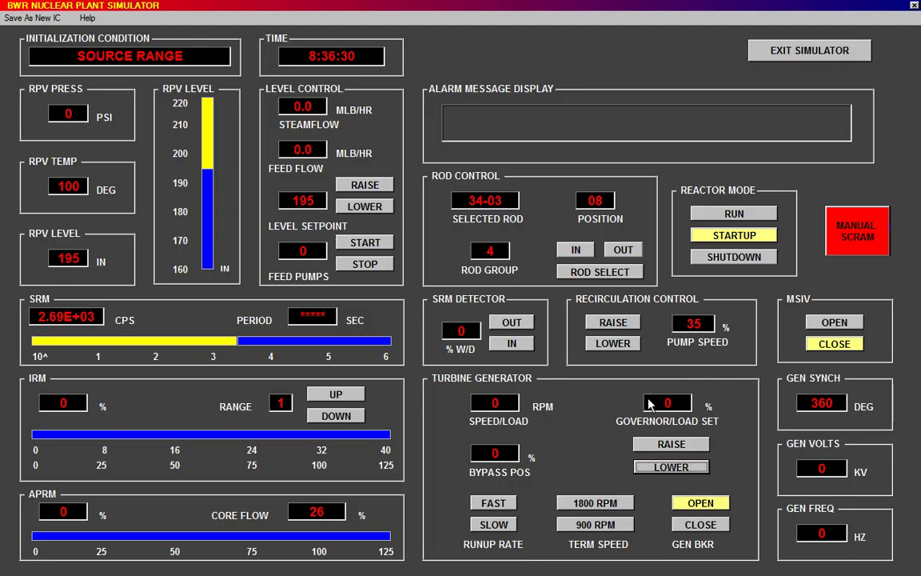
Pull rod 34-03 out to position 16, bringing SRM to 1.62E+04 cps on a 42-second period
click(628, 253)
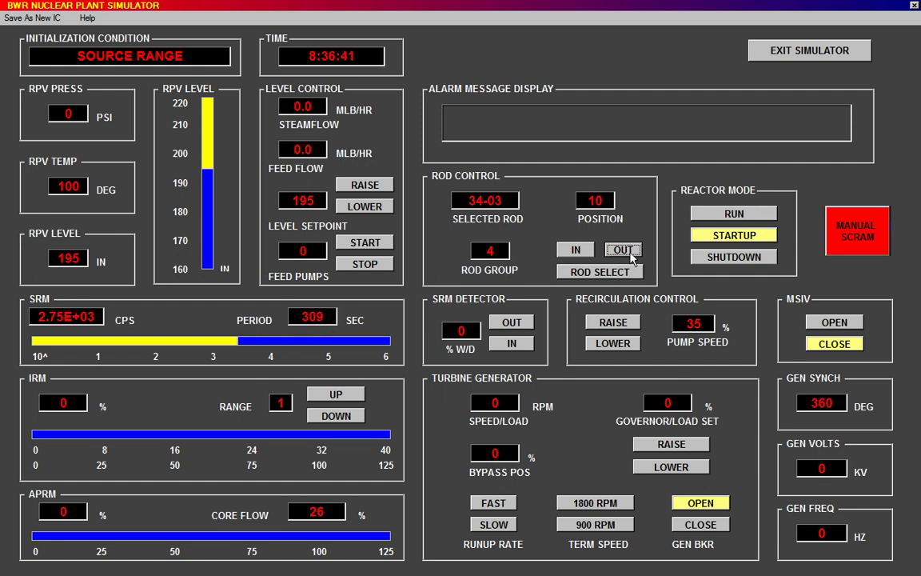
click(622, 250)
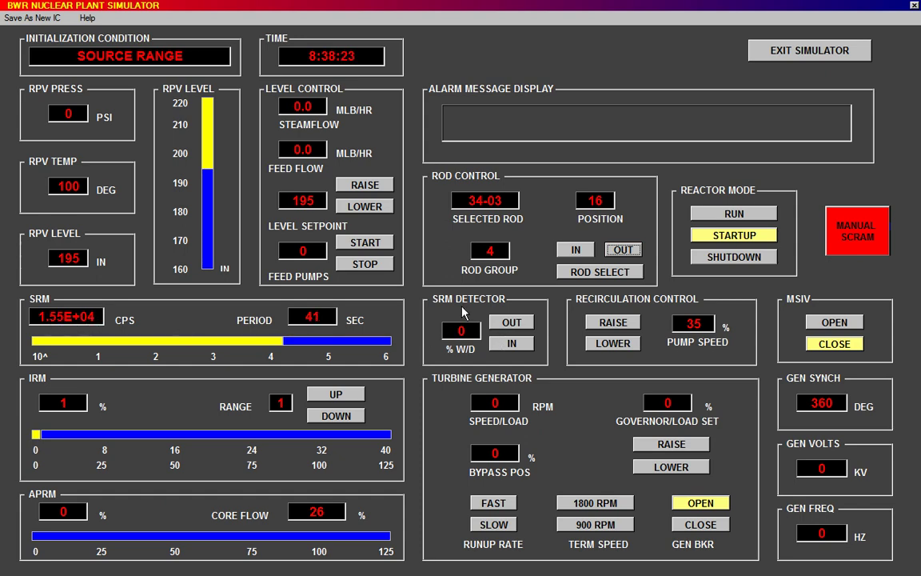
Drive the SRM detectors out to 4% while IRM range 1 reads about 15%
click(514, 324)
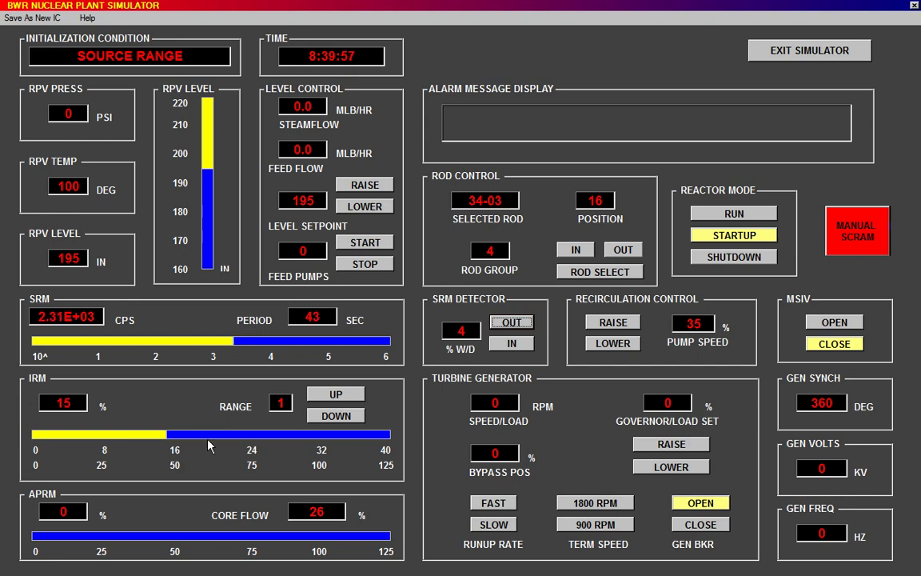
Raise the IRM from range 1 to range 2, bringing its reading to 33%
click(348, 402)
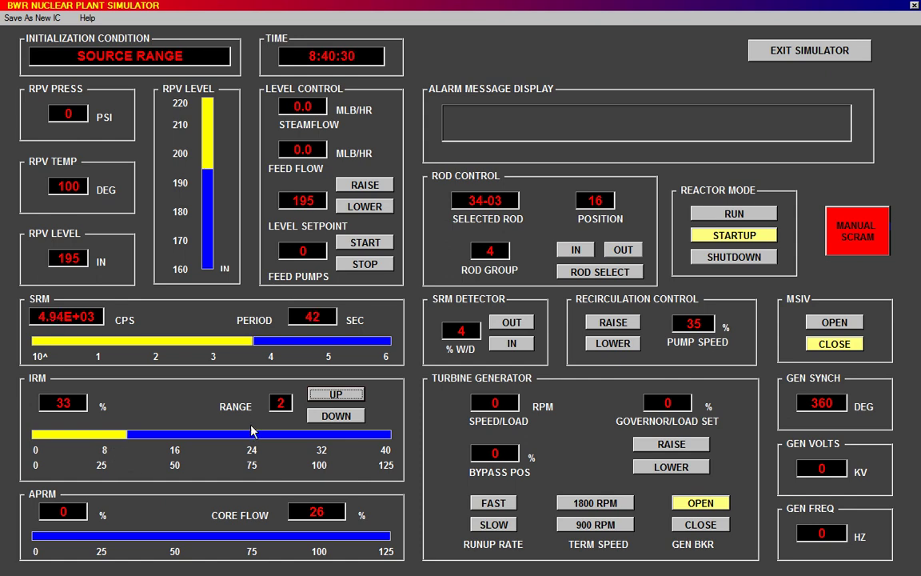
Use NEXT ROD WITHDRAW in the rod selection panel to select rod 58-27 at position 08
click(615, 272)
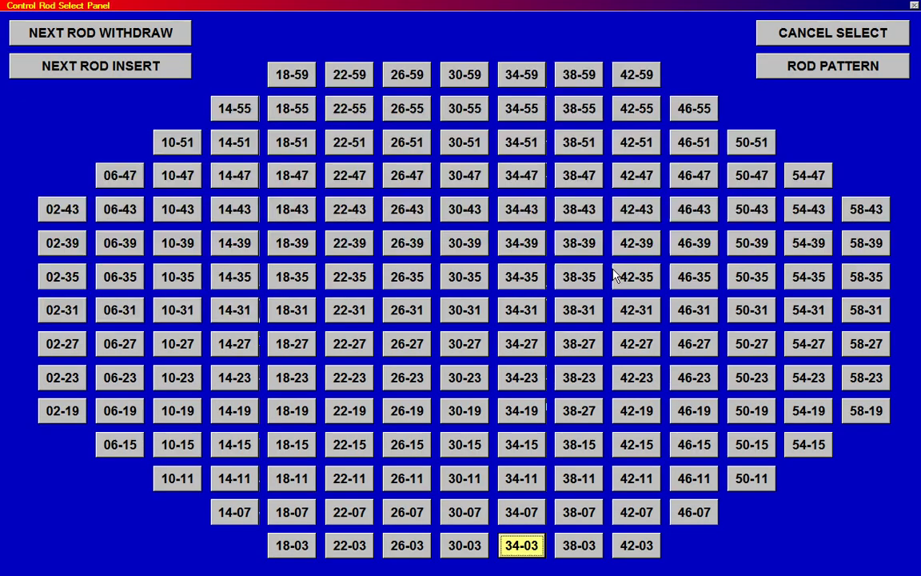
click(68, 39)
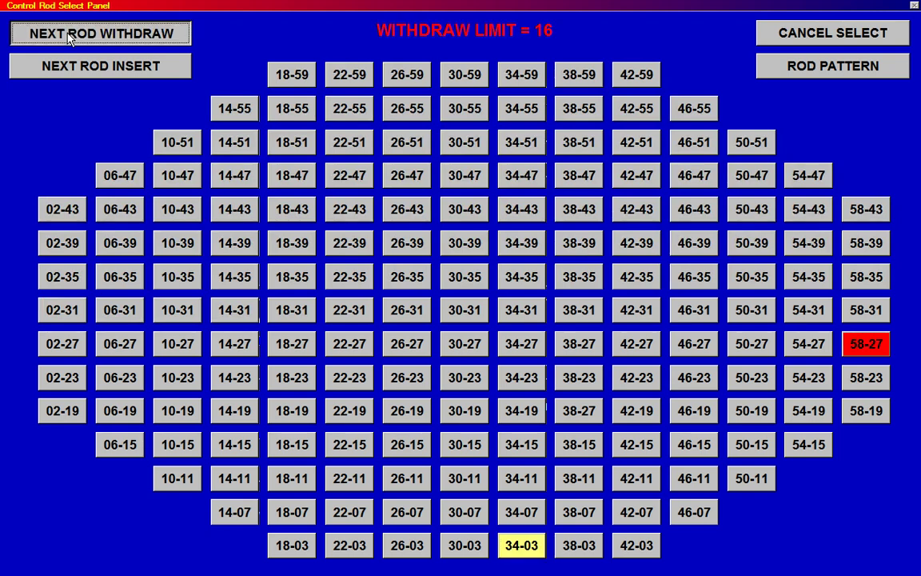
click(865, 349)
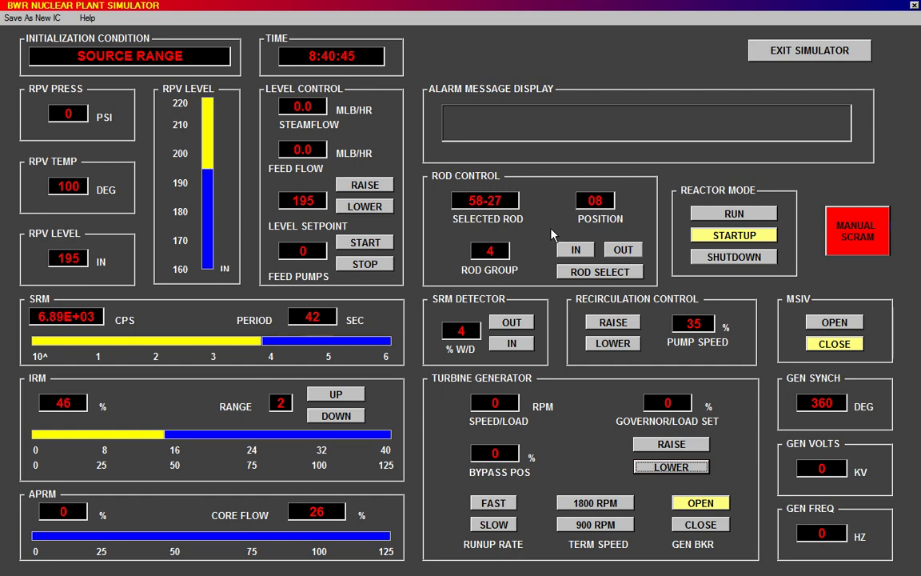
Pull rod 58-27 out to position 10 and switch the IRM up to range 3
click(623, 250)
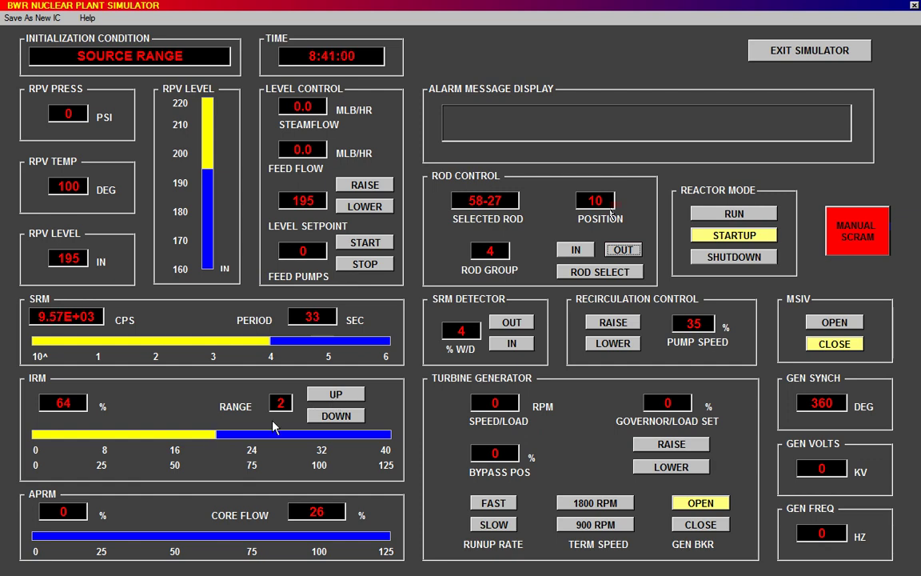
click(335, 393)
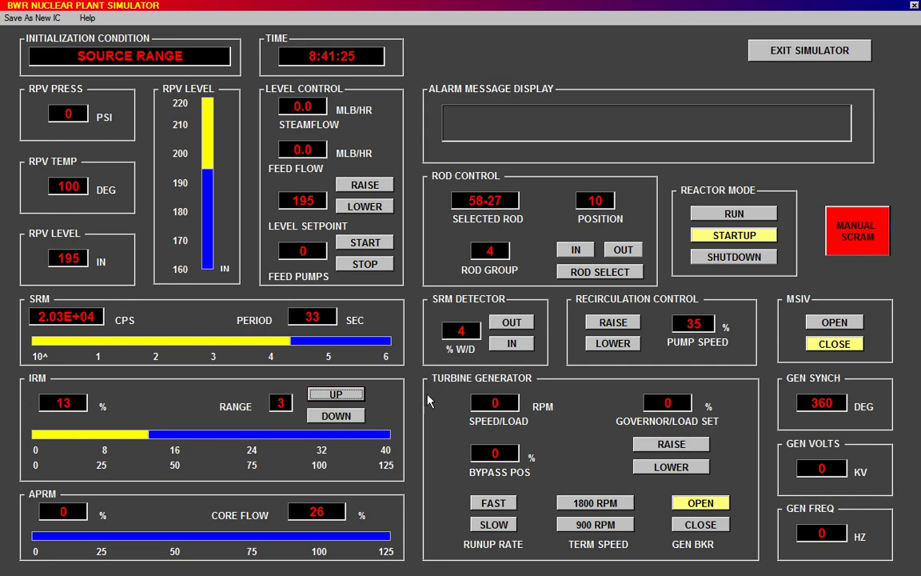
Withdraw rod 58-27 to position 14 while stepping the IRM through ranges 4, 5 and 6
click(622, 250)
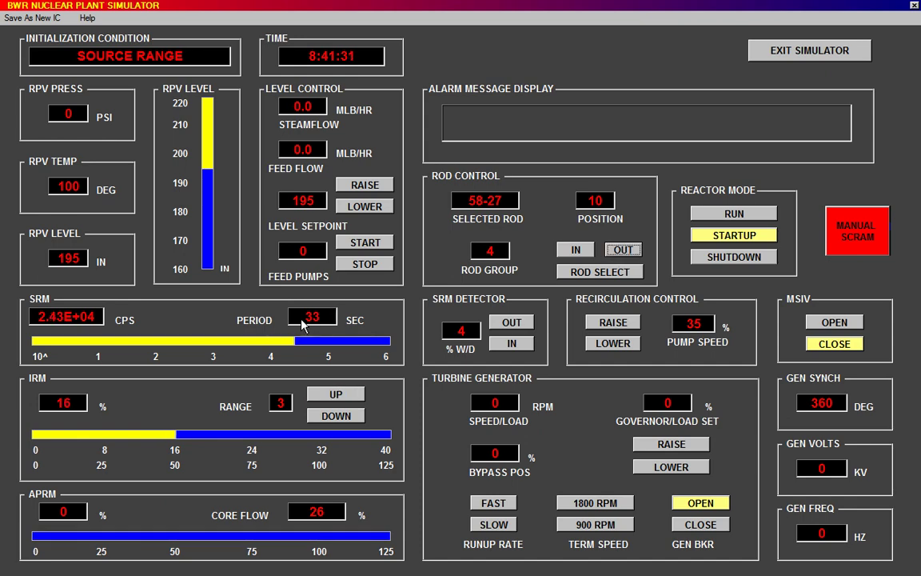
key(space)
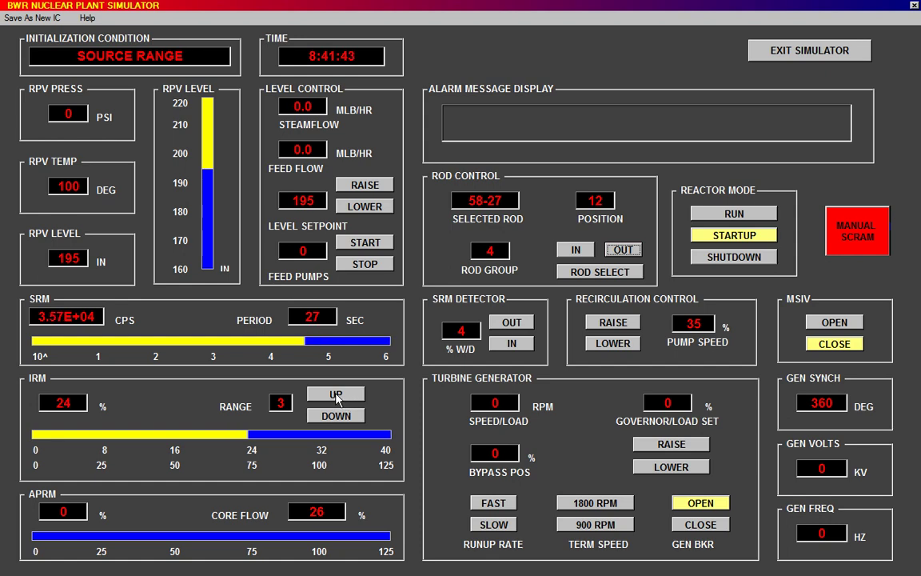
click(336, 395)
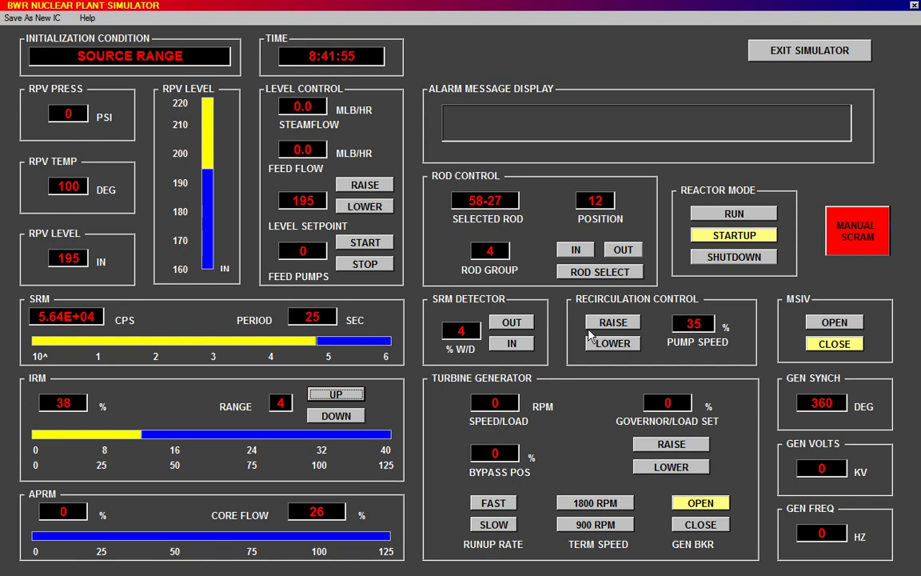
click(629, 255)
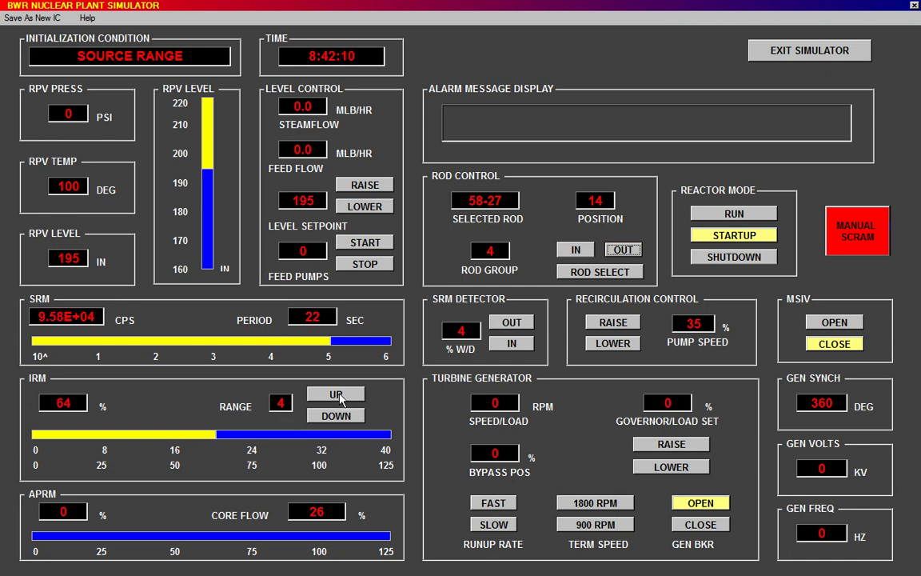
click(335, 395)
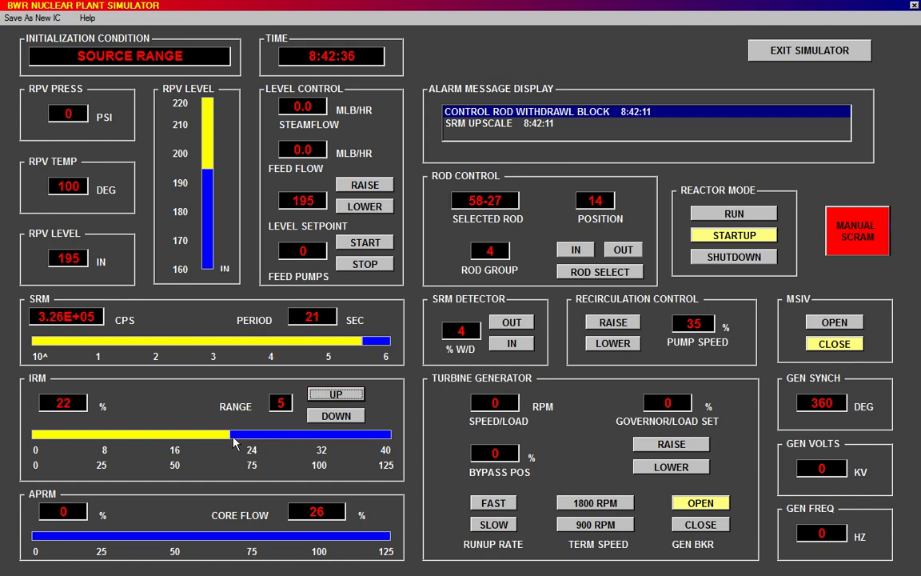
click(340, 397)
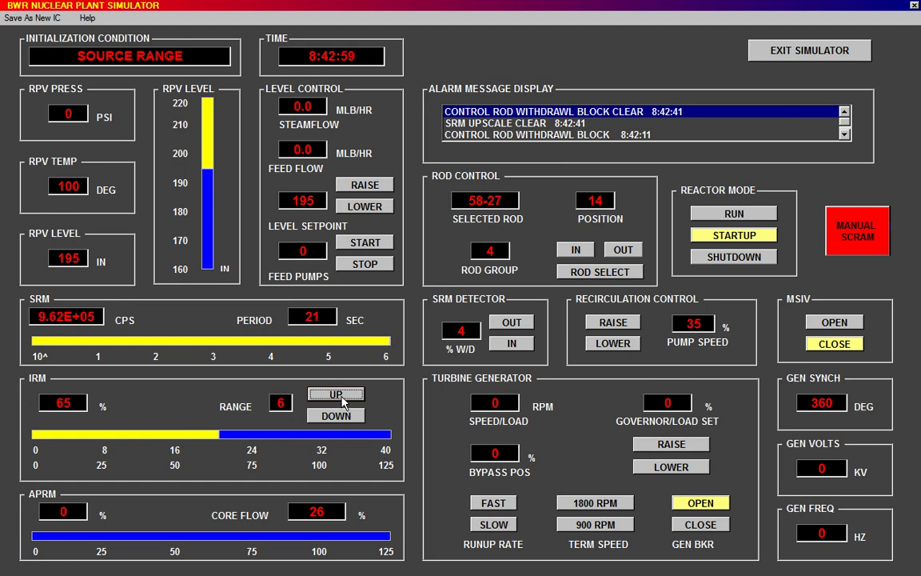
Step the IRM from range 6 to range 7, dropping its reading to 18%
click(337, 396)
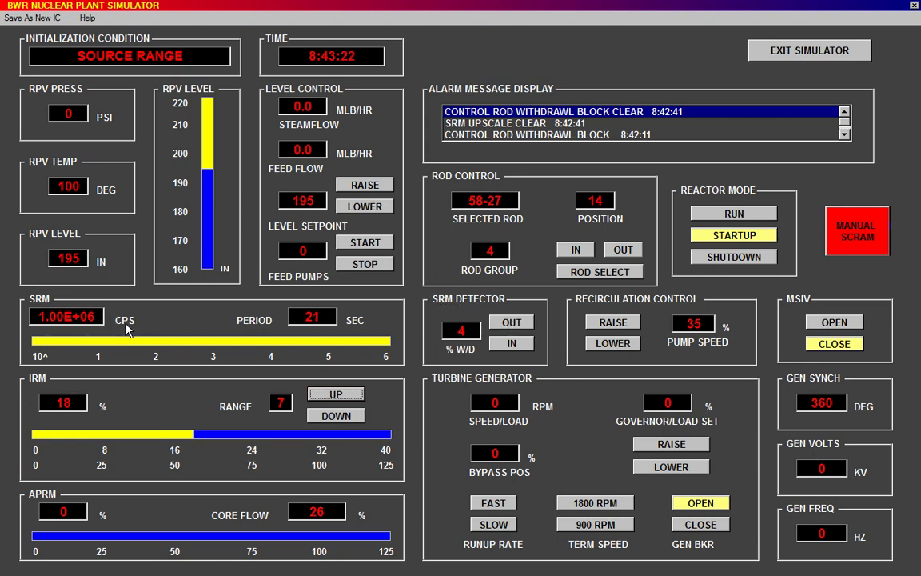
Withdraw the SRM detectors stepwise from 4% past 28%, cutting SRM counts to 4.94E+05
click(516, 323)
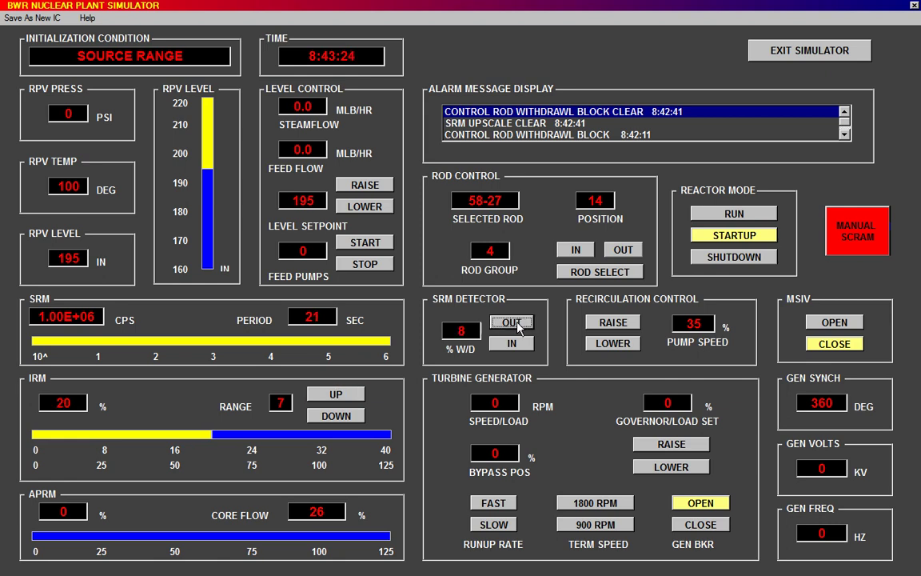
click(515, 323)
click(516, 323)
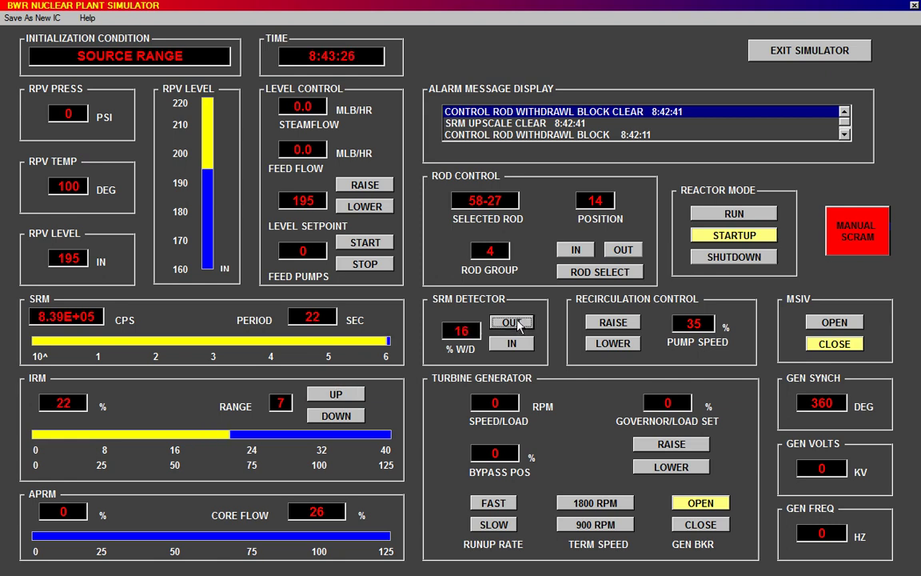
click(515, 323)
click(515, 323)
click(516, 323)
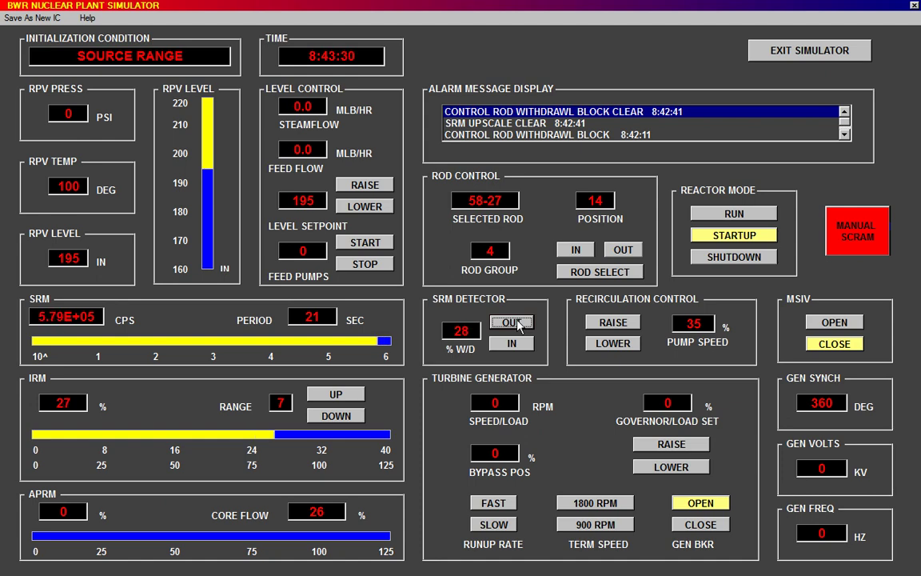
Drive the SRM detectors out to 100% while stepping the IRM through ranges 8, 9 and 10
click(516, 323)
click(516, 323)
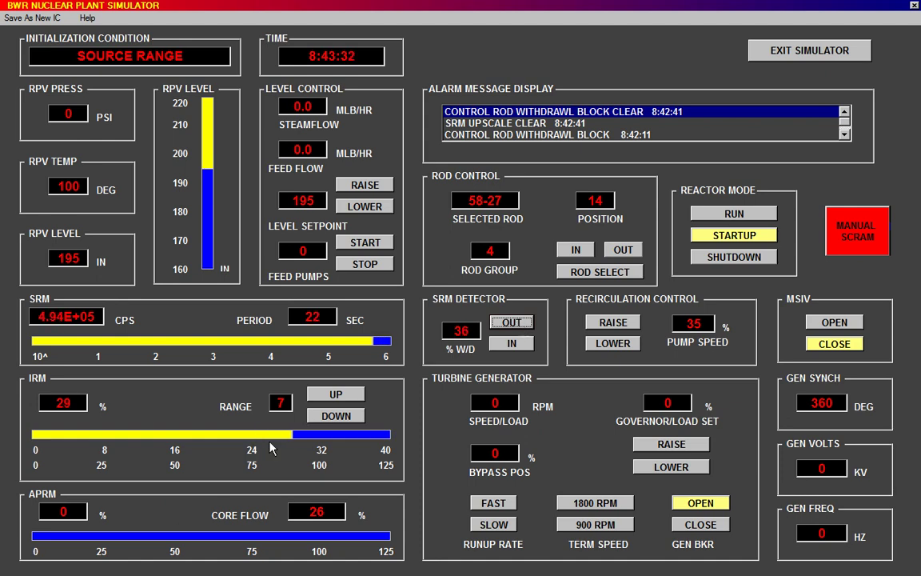
click(336, 396)
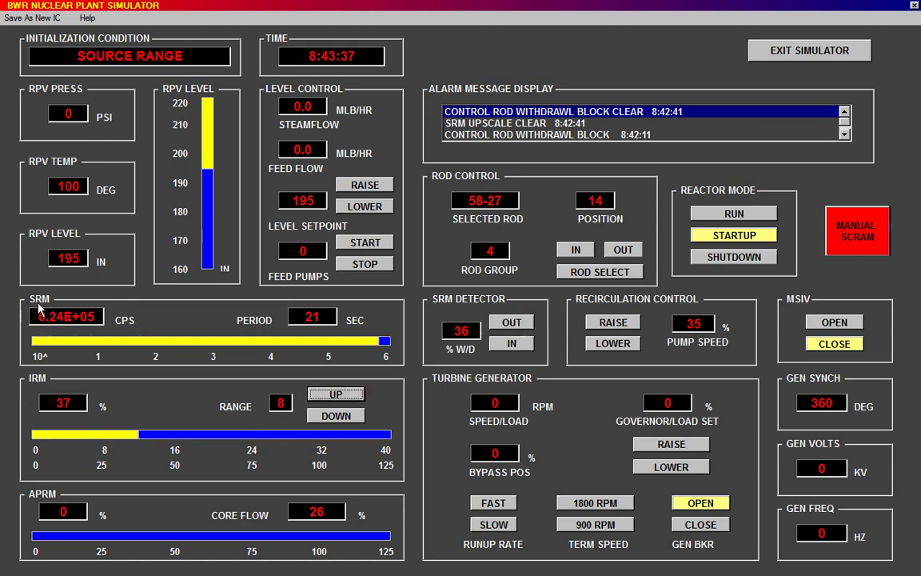
click(513, 323)
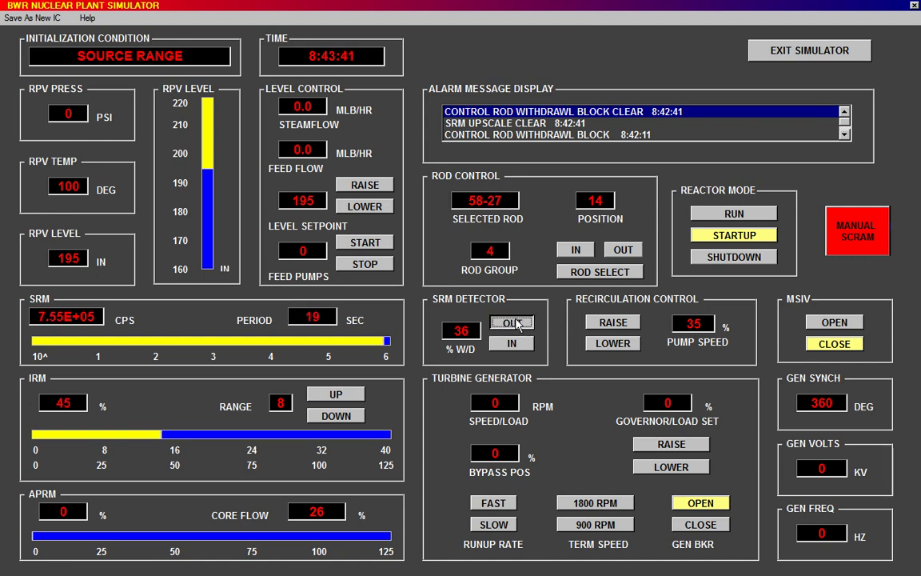
click(516, 322)
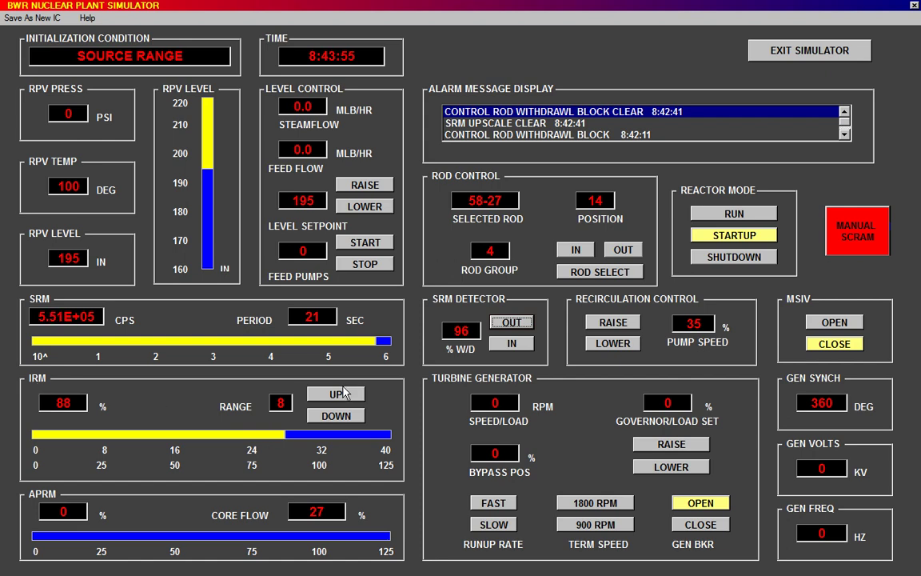
click(344, 395)
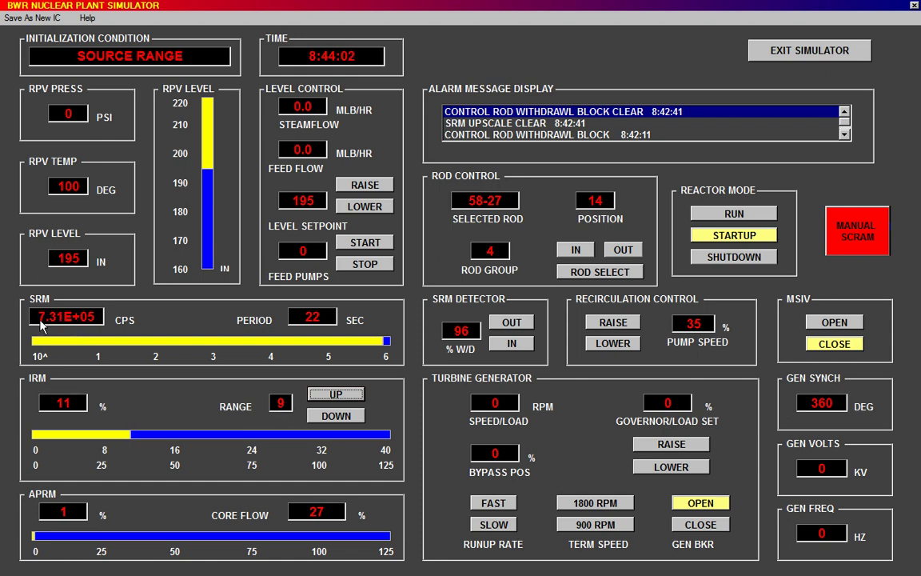
click(515, 324)
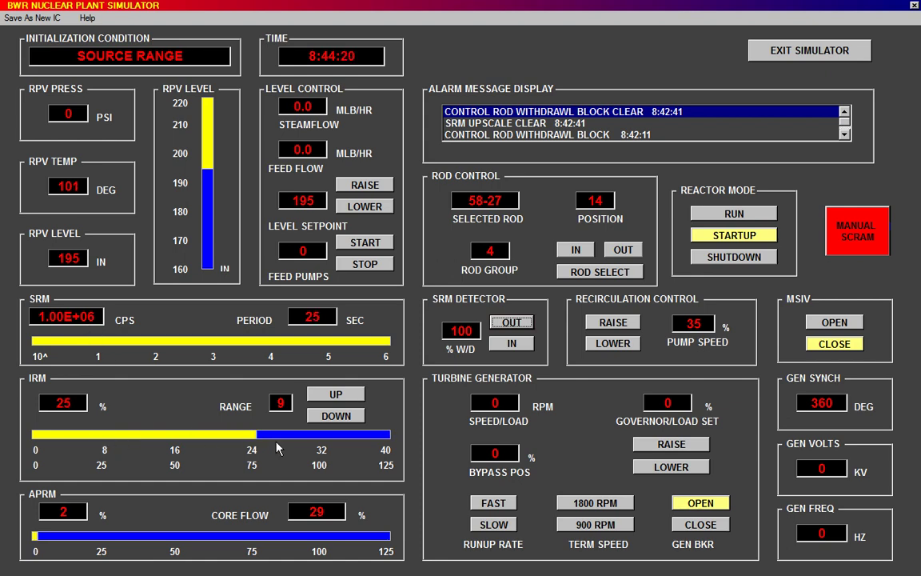
click(337, 395)
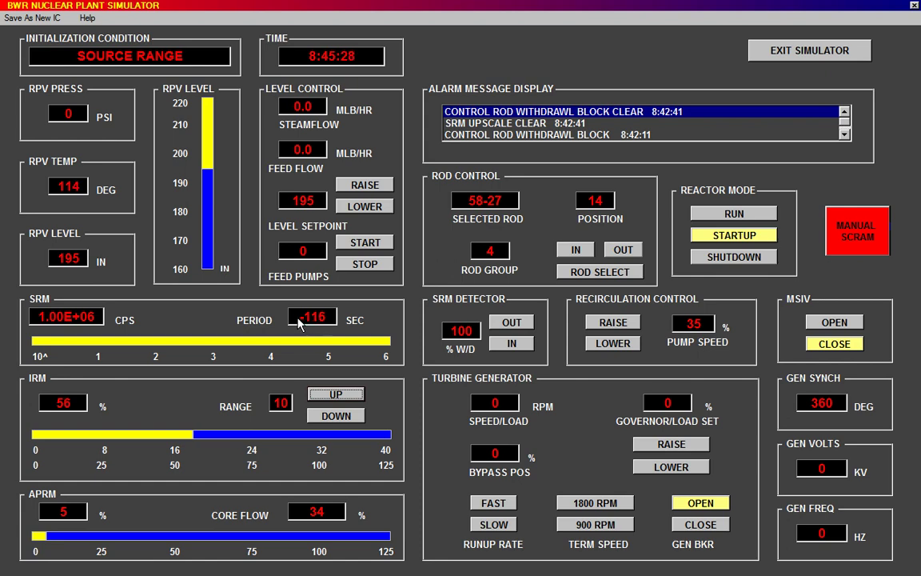
Pull rod 58-27 to position 16, then select rod 58-43 via NEXT ROD WITHDRAW
click(623, 252)
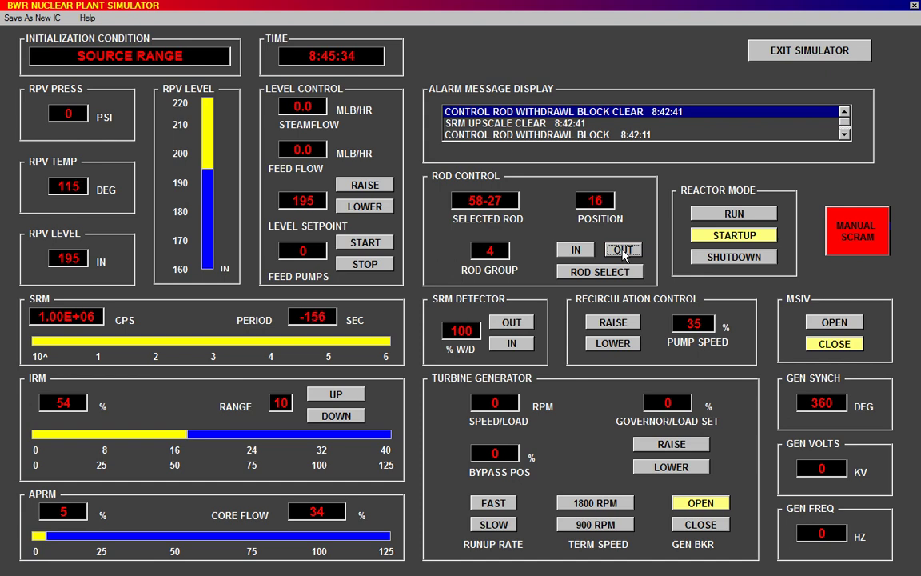
click(588, 273)
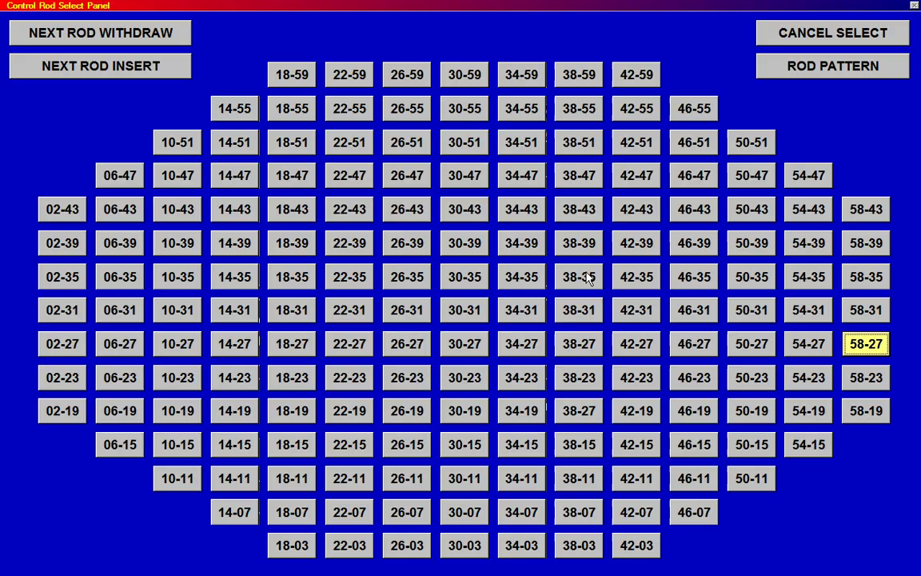
click(104, 40)
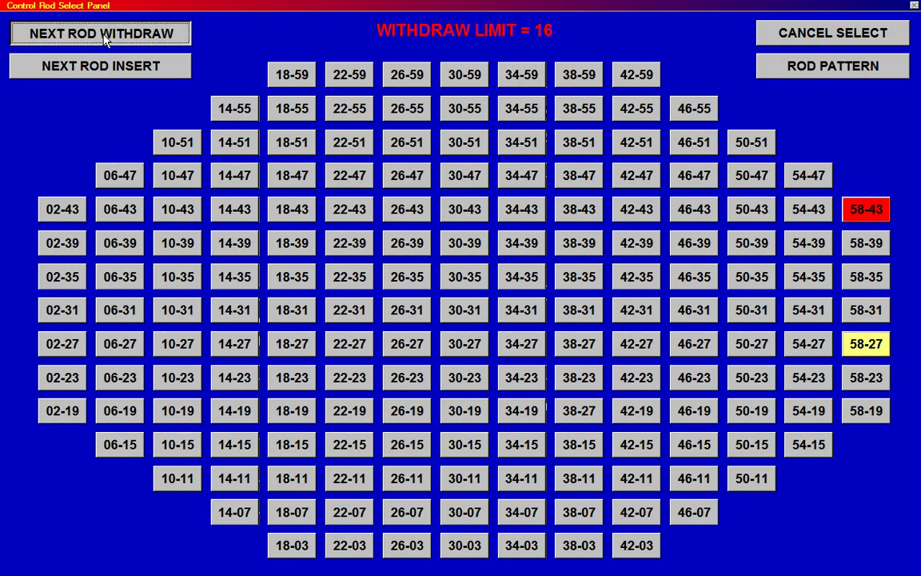
click(870, 210)
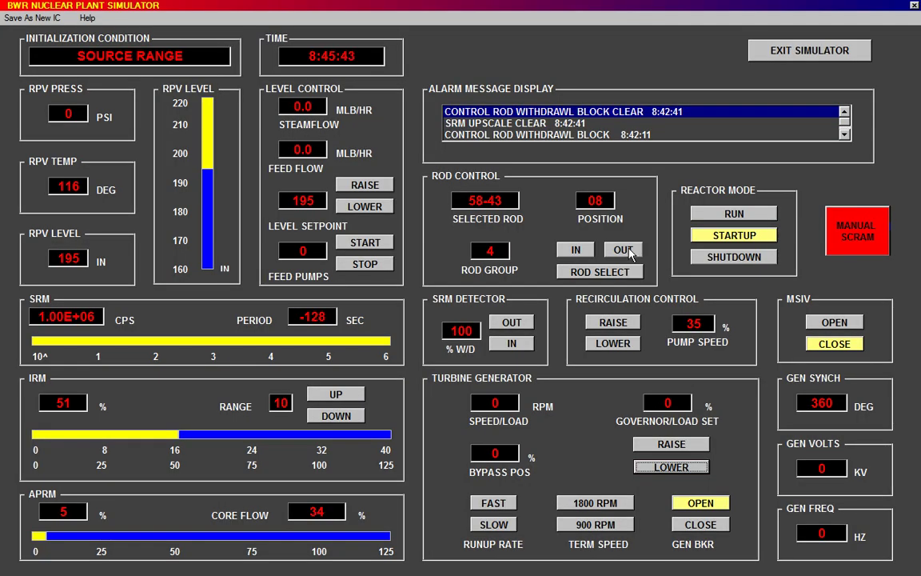
Withdraw rod 58-43 from position 08 to 16, raising the IRM to 87% on range 10
click(624, 250)
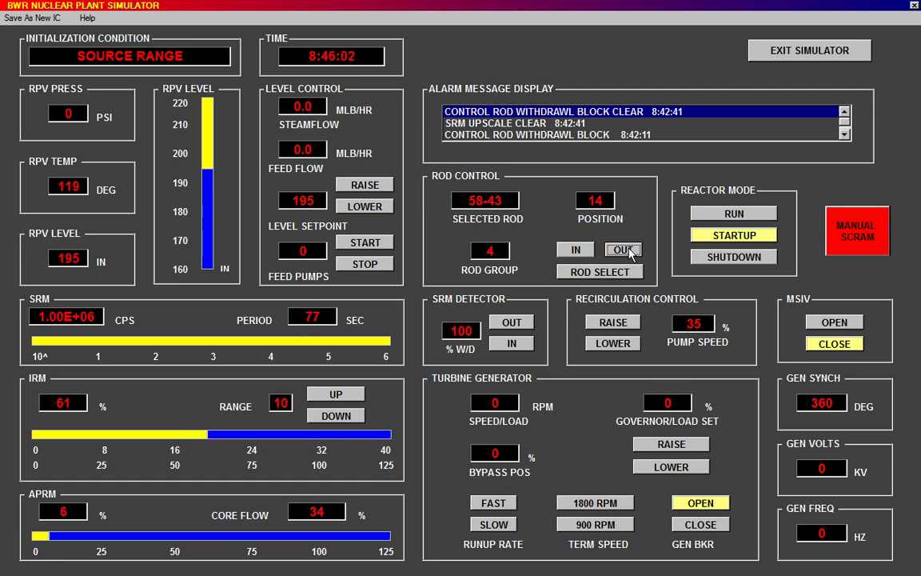
click(629, 250)
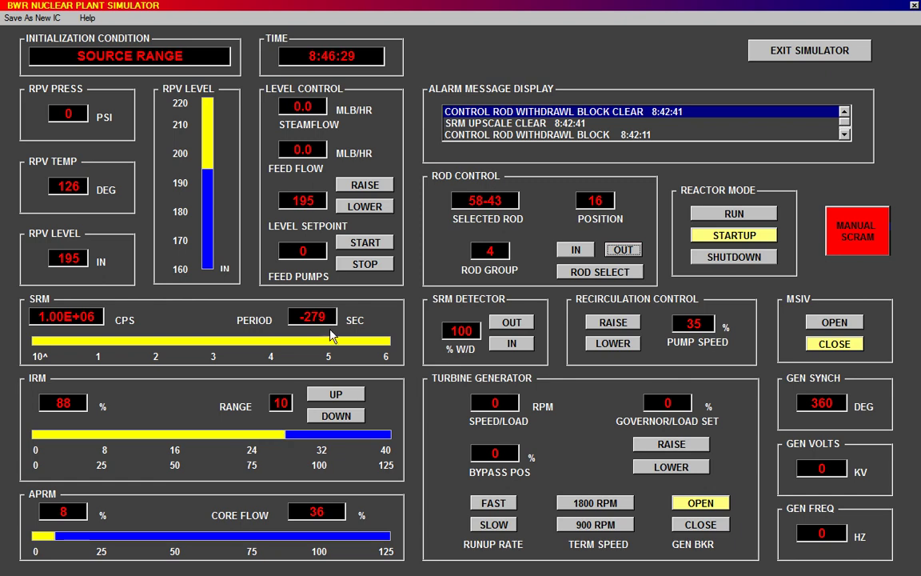
Select rod 50-51 as the next rod to withdraw using NEXT ROD WITHDRAW
click(616, 271)
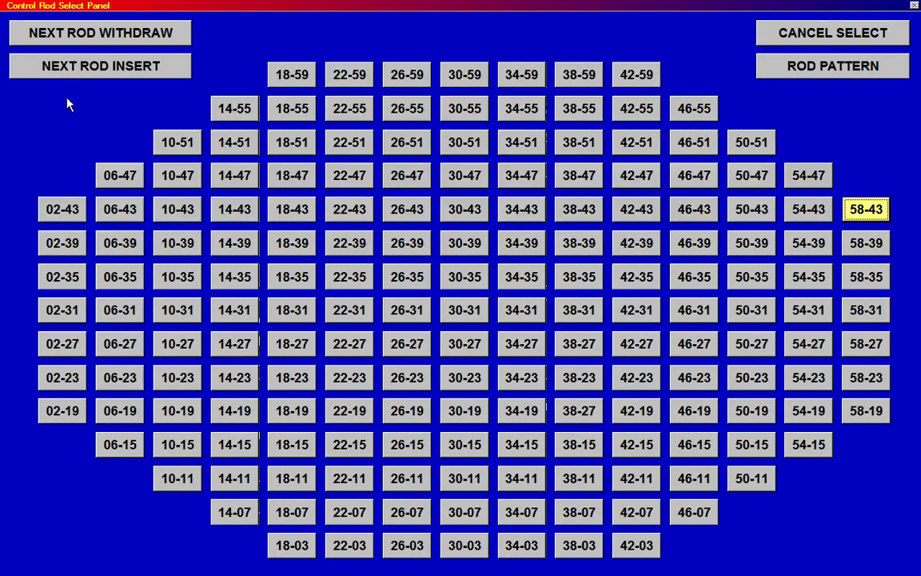
click(69, 36)
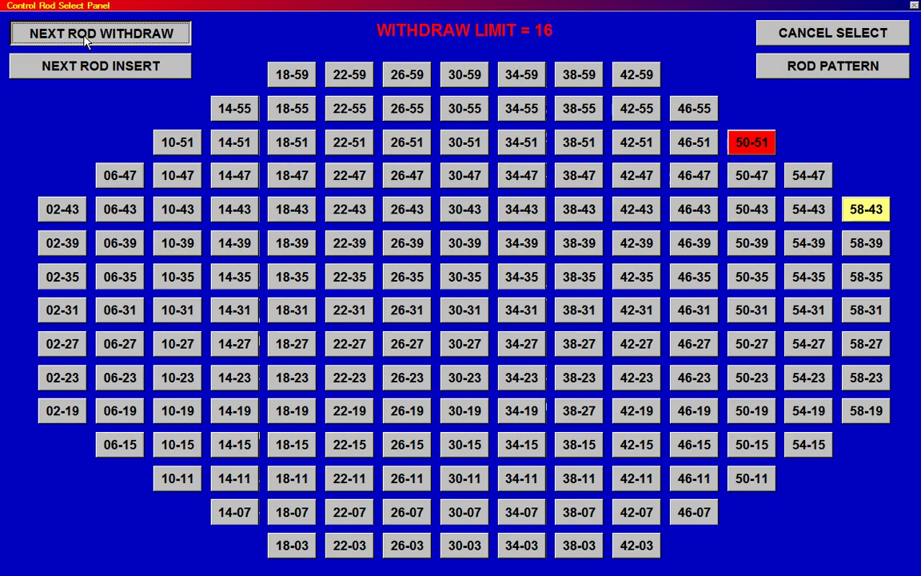
click(752, 146)
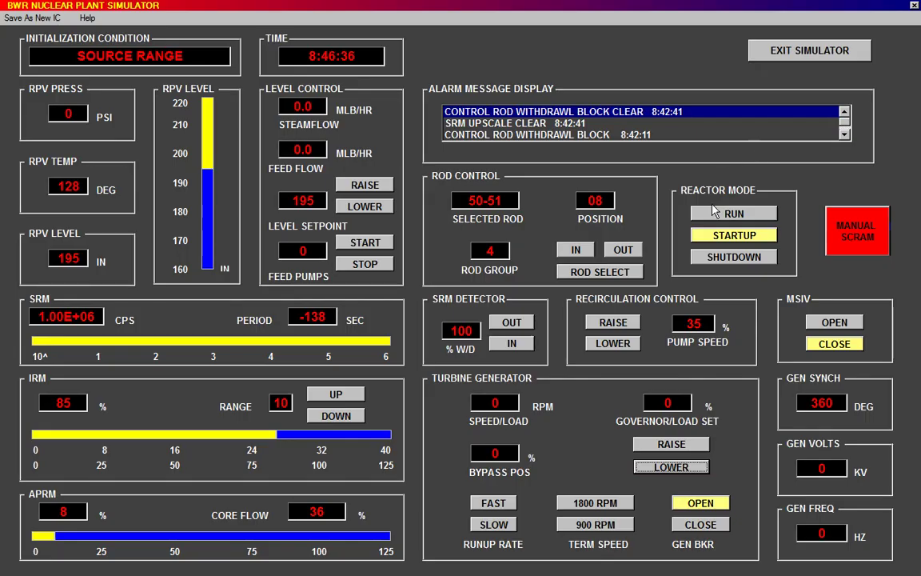
Withdraw rod 50-51 notch by notch from position 08 to 16
click(624, 250)
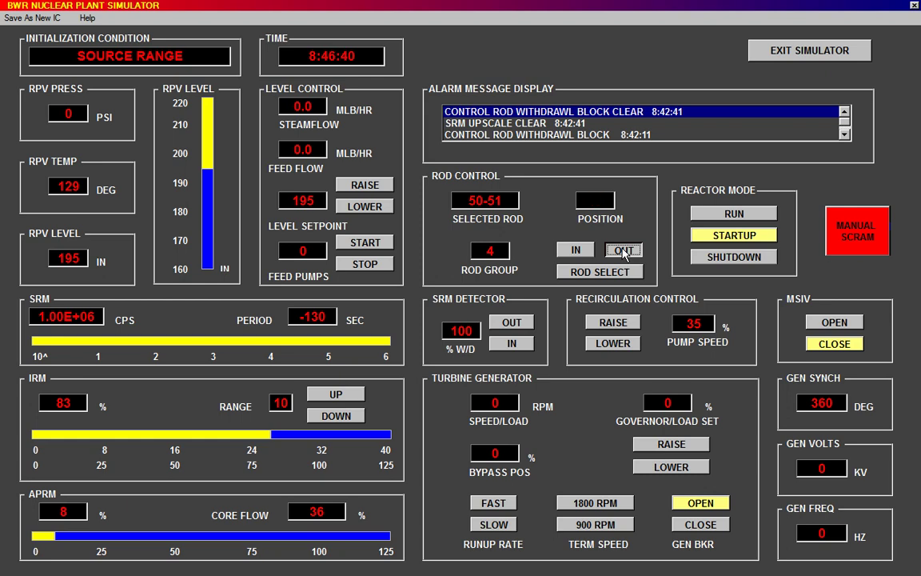
click(624, 250)
click(623, 250)
click(623, 251)
click(624, 250)
click(624, 251)
click(623, 250)
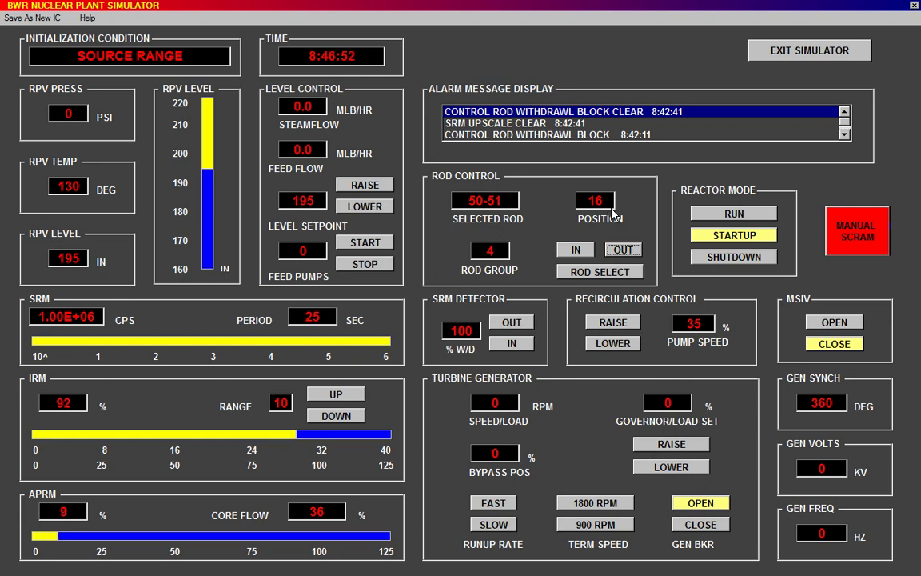
Try raising the IRM past range 10 as the reading climbs to 100% and triggers an upscale scram
click(324, 397)
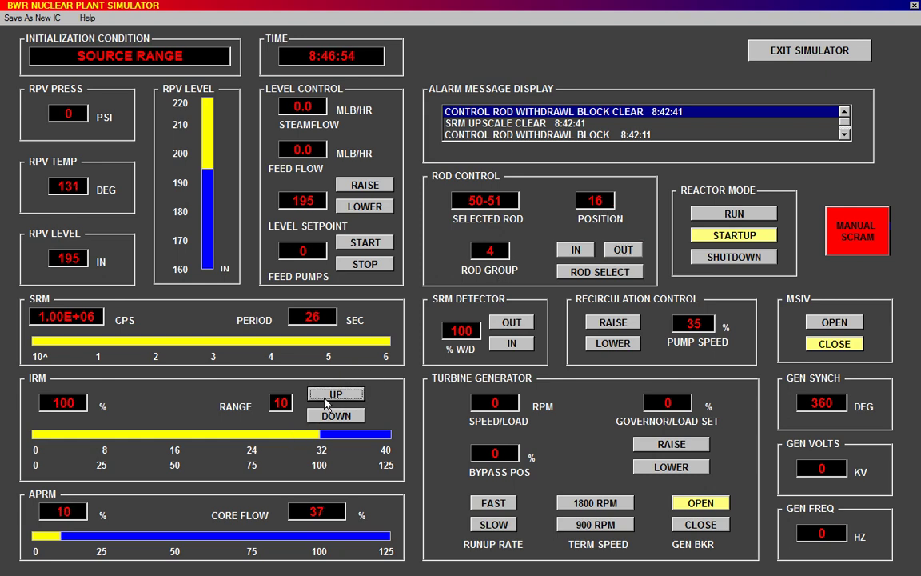